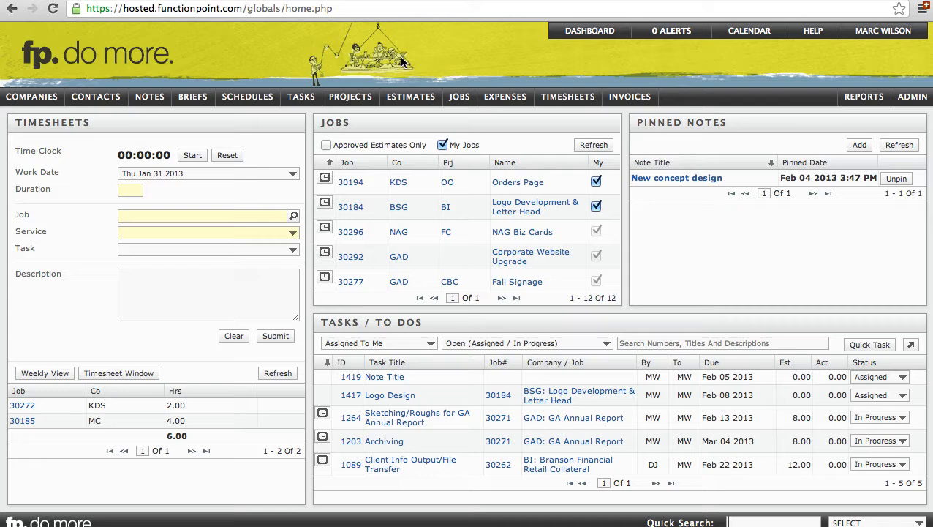
Step: Open the Great Atlantic Insurance company record and start a new note from it
mouse_move(47, 99)
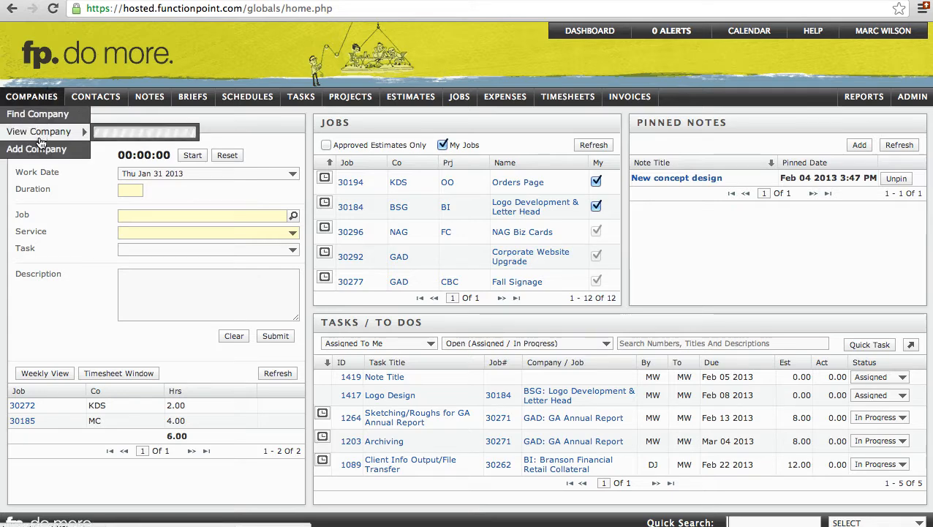
mouse_move(42, 134)
left_click(121, 134)
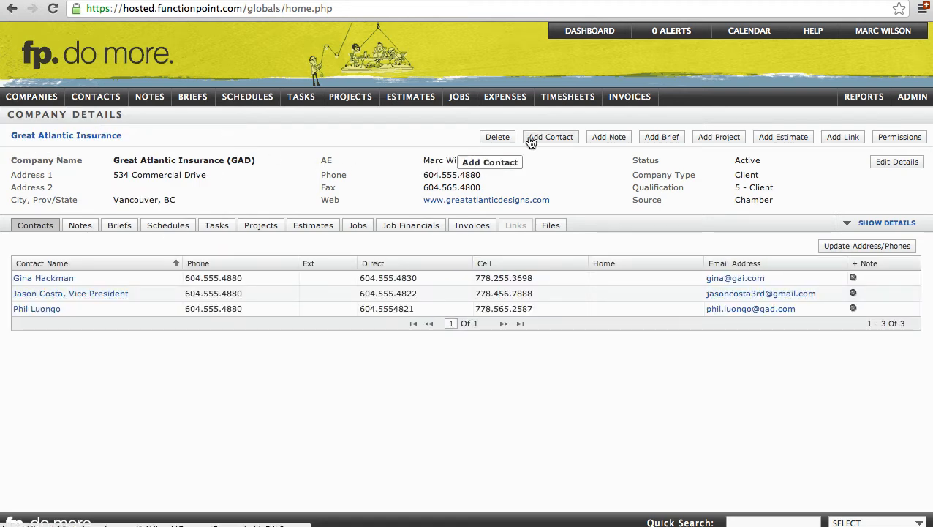
left_click(599, 138)
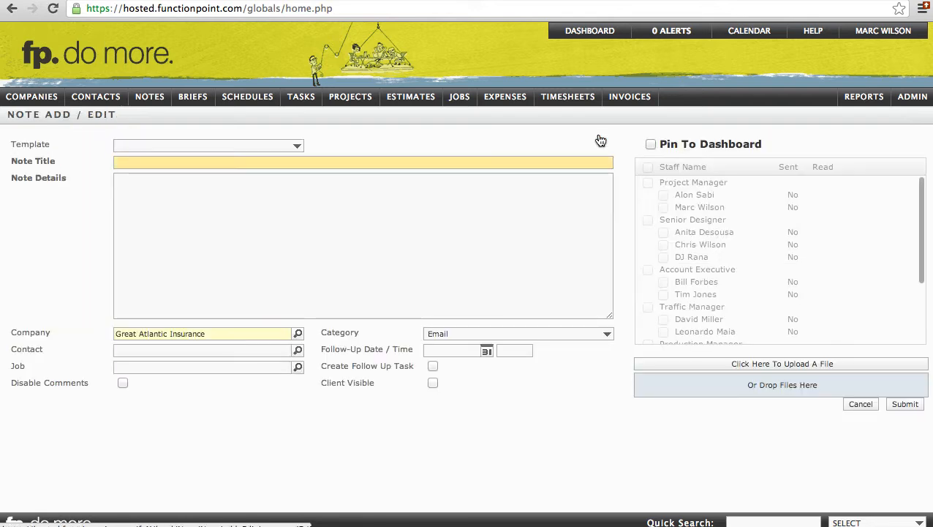
Step: Enter "Note Title" as the note's title and "Body of the note." as its details
type("No")
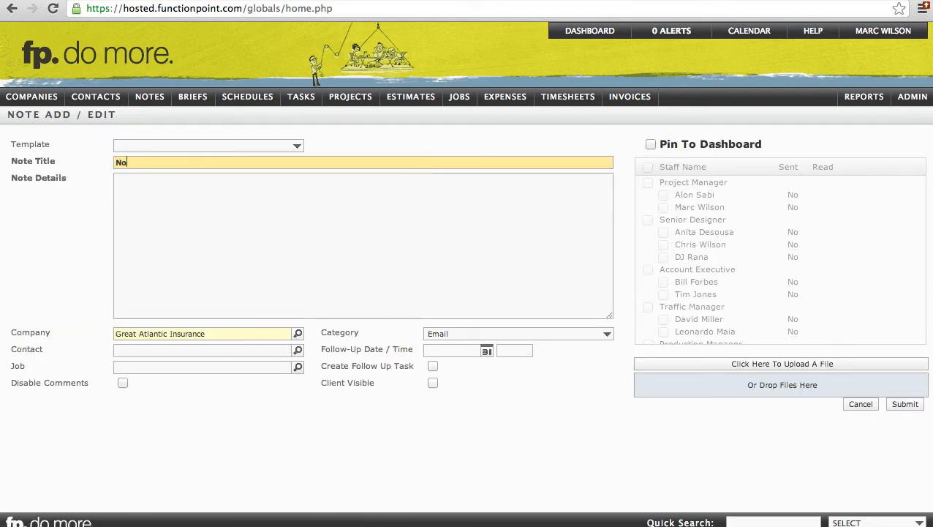
type("te Title")
key("Tab")
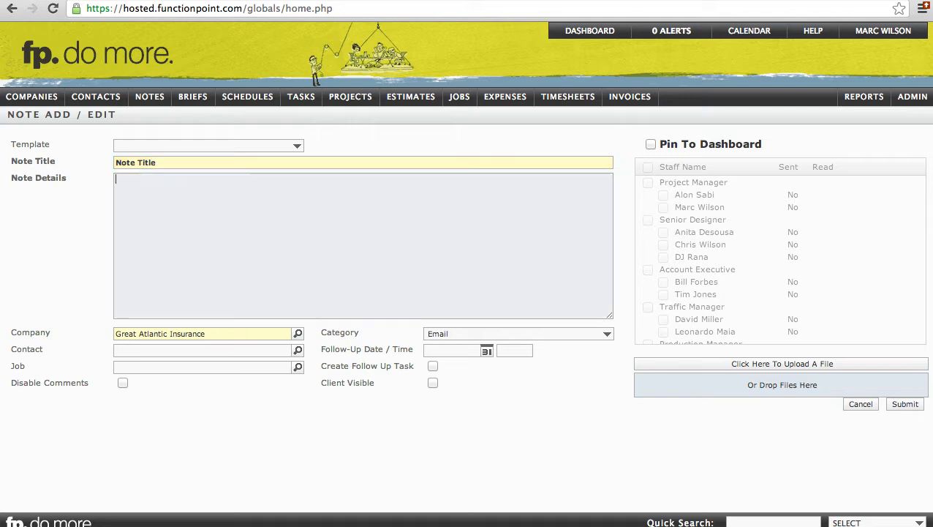
type("Body of the note.")
Step: Pin the note to the dashboard for the first Senior Designer and the first Account Executive
left_click(572, 140)
left_click(650, 144)
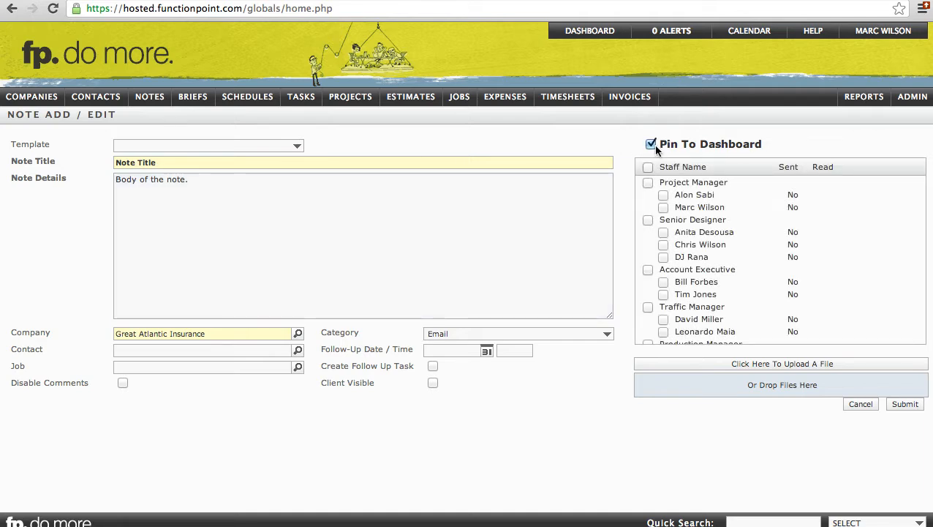
left_click(663, 232)
left_click(664, 281)
Step: Set the follow-up to Feb 05 2013 at 11:00 AM, with a follow-up task and client visibility enabled
left_click(461, 352)
type("feb 5")
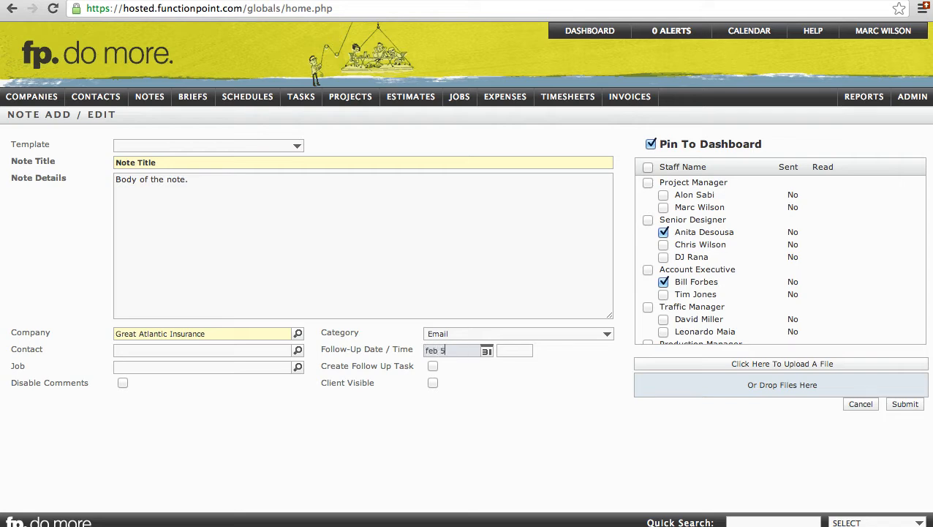
key("Tab")
type("11")
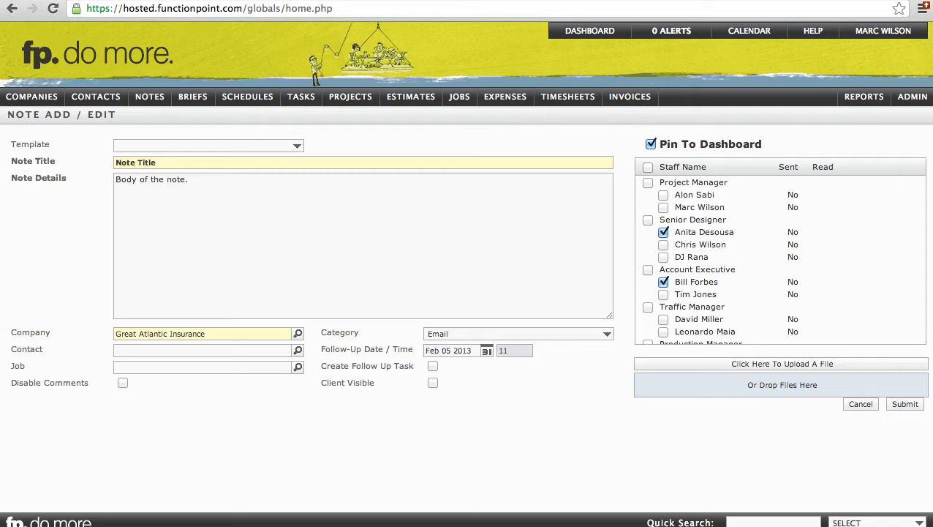
type("am")
left_click(468, 369)
left_click(433, 367)
Step: Submit the note without a contact or job and accept creating it as a client-visible discussion note
left_click(234, 367)
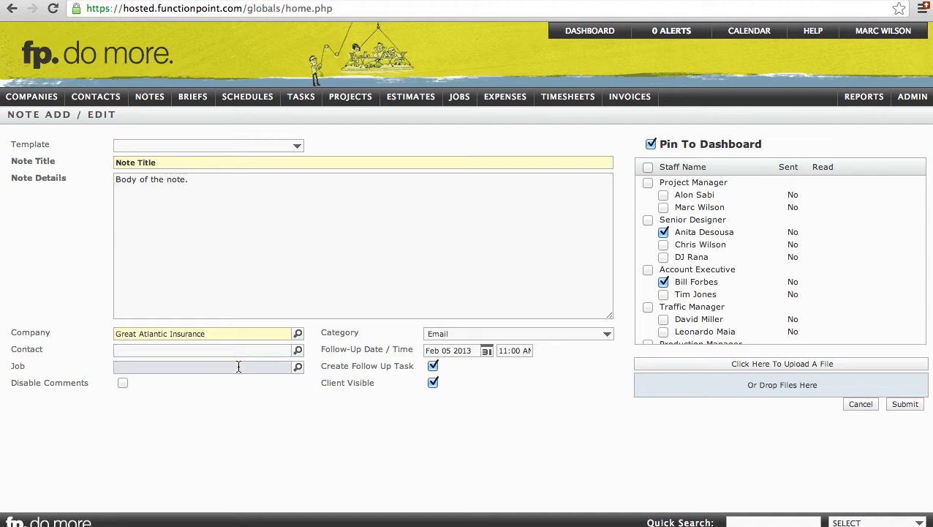
mouse_move(296, 351)
mouse_move(298, 369)
left_click(403, 417)
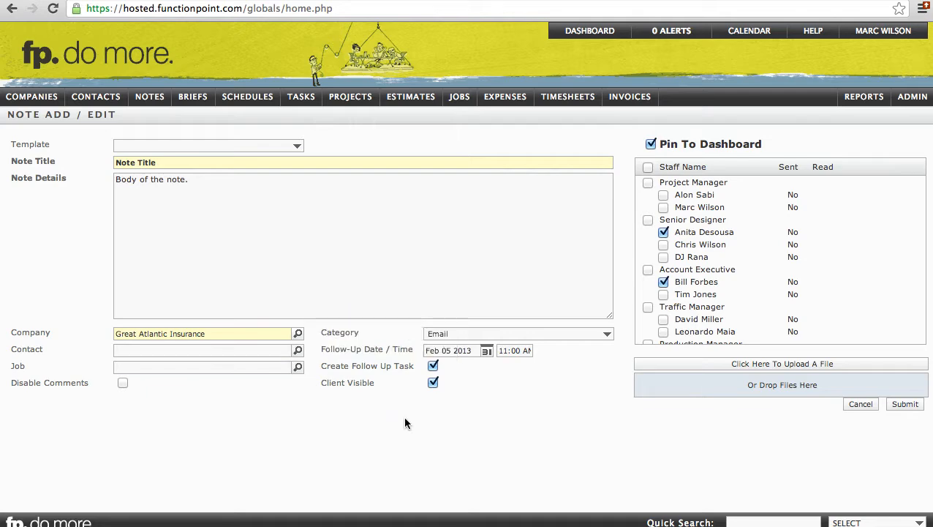
left_click(905, 405)
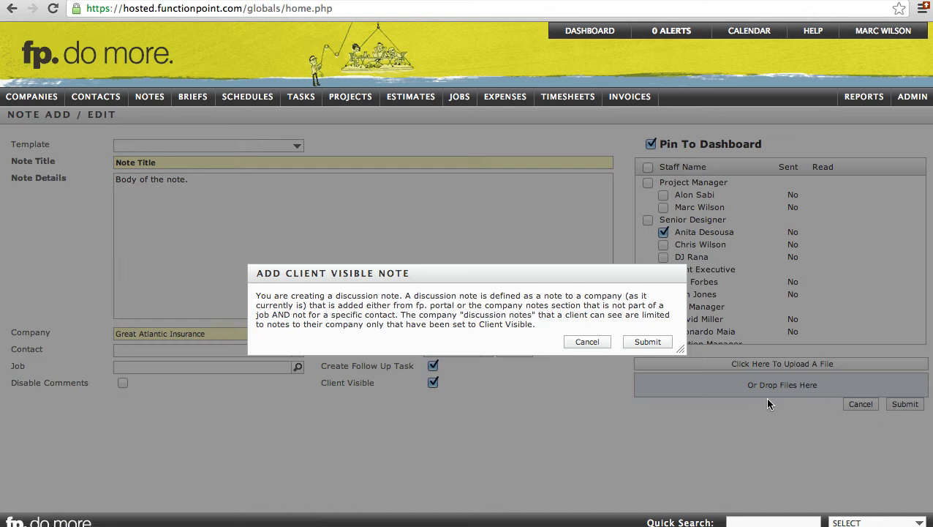
left_click(648, 342)
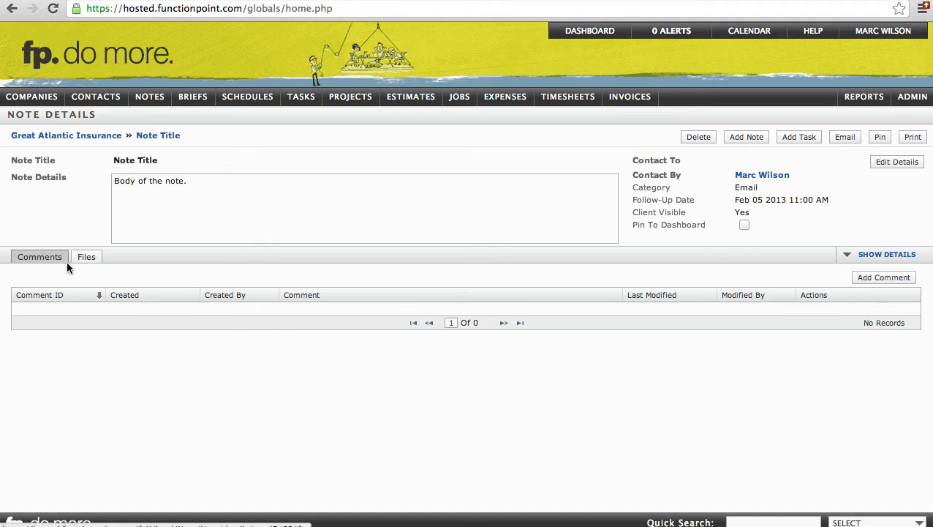
Step: View the saved note's files and check its dashboard pin recipients without changing them
left_click(94, 261)
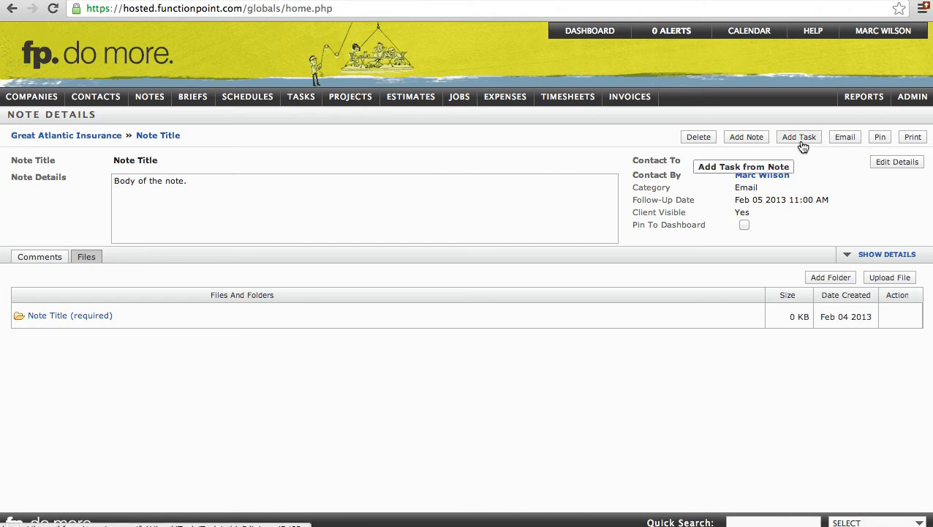
left_click(880, 142)
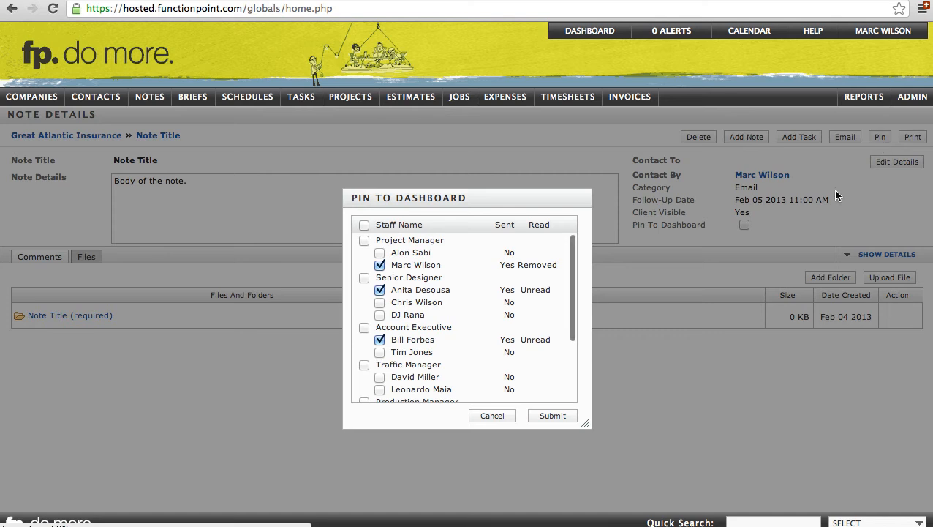
left_click(493, 416)
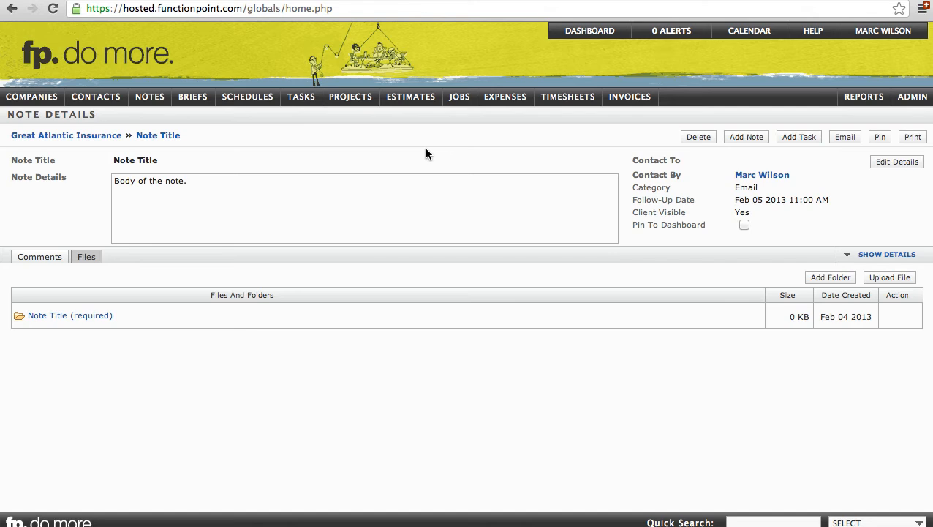
Step: Open the most recently viewed contact's record and start a new note from it to check the prefilled contact
mouse_move(101, 103)
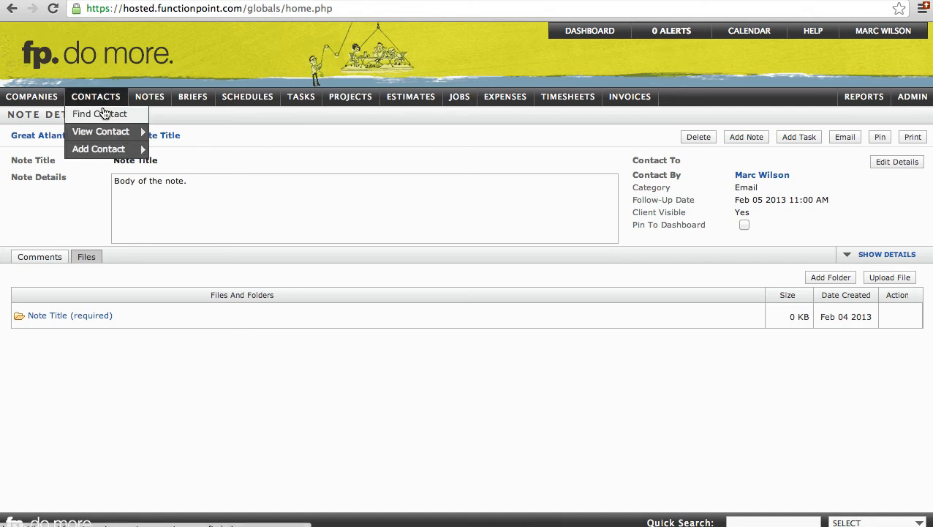
mouse_move(103, 133)
left_click(173, 133)
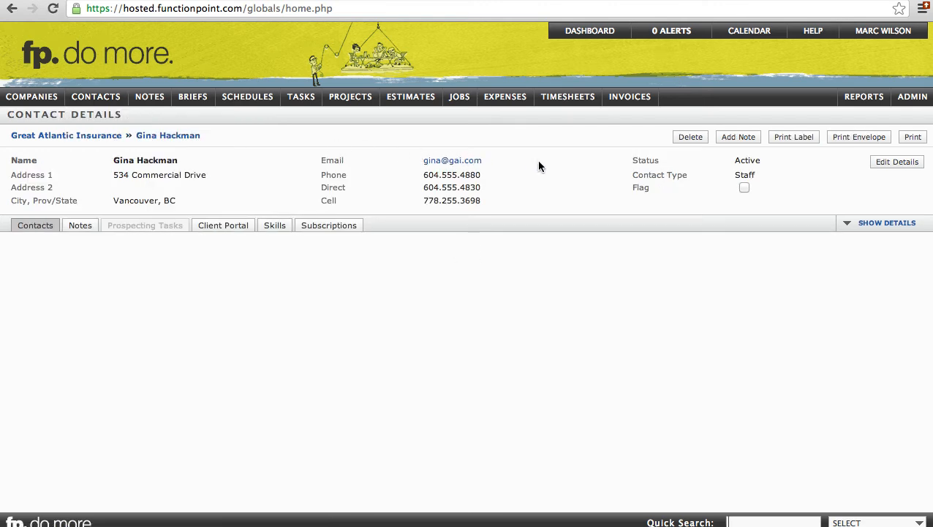
left_click(730, 139)
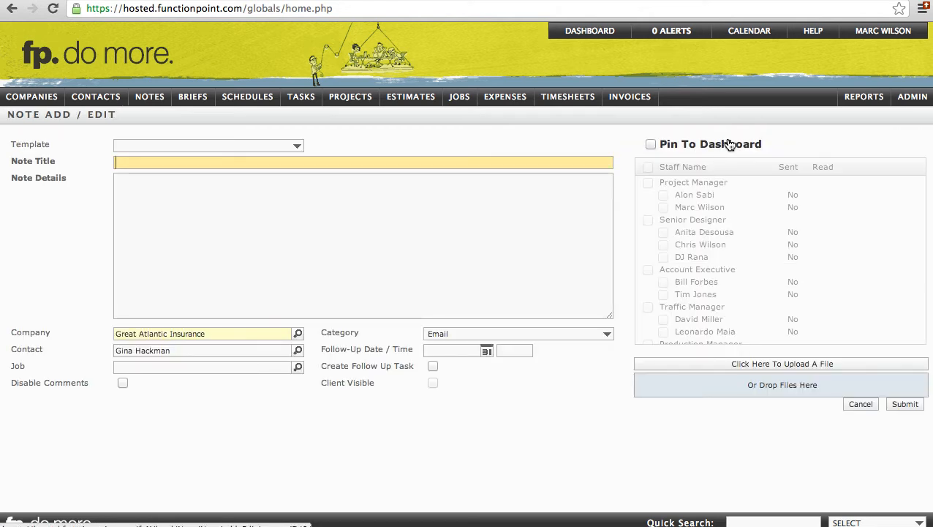
left_click(205, 355)
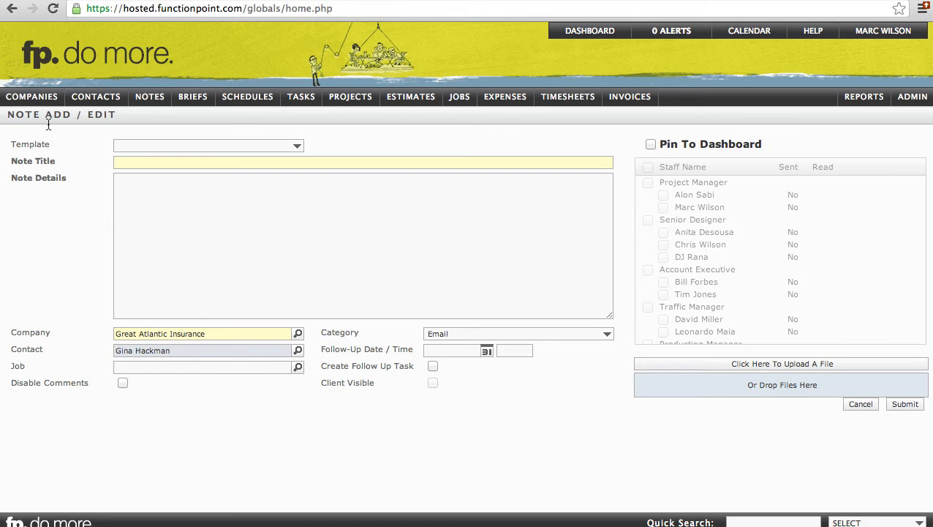
Step: Return to the Great Atlantic Insurance record and start a note for the first contact in its contact list
mouse_move(42, 110)
mouse_move(44, 131)
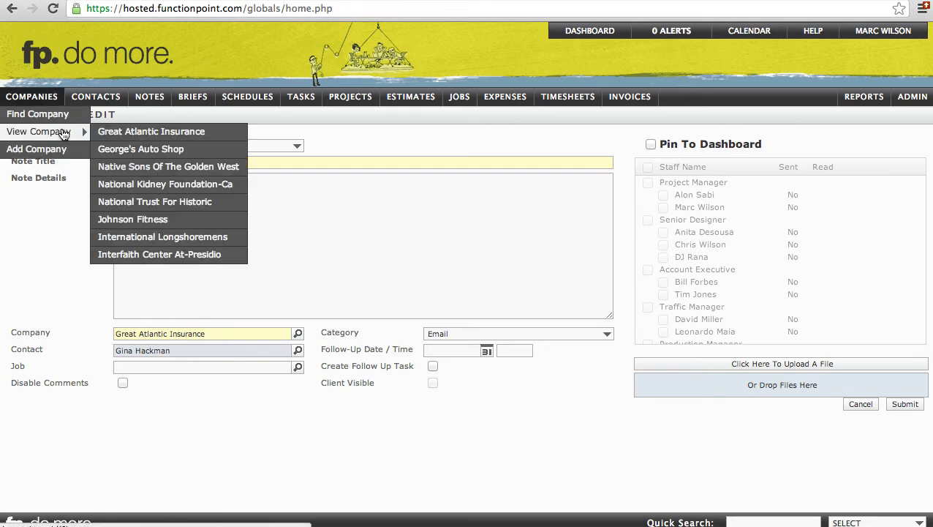
left_click(98, 131)
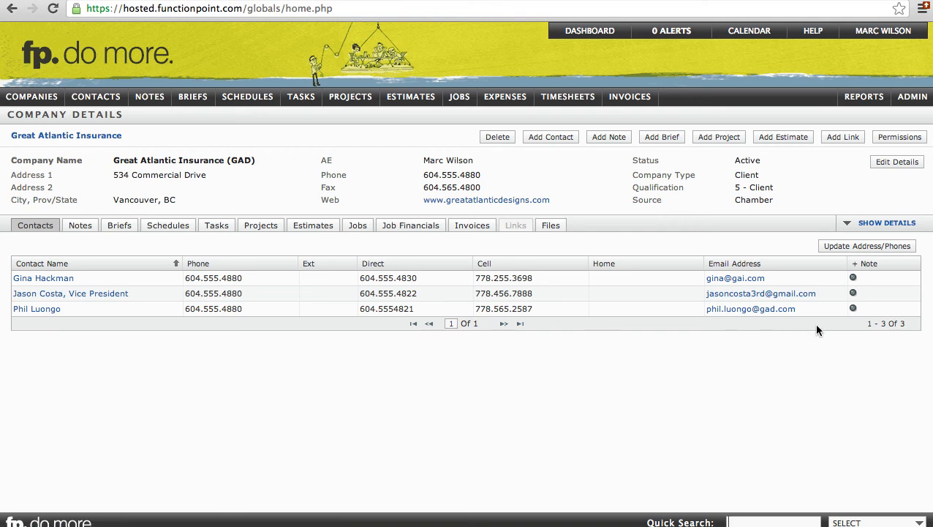
left_click(853, 279)
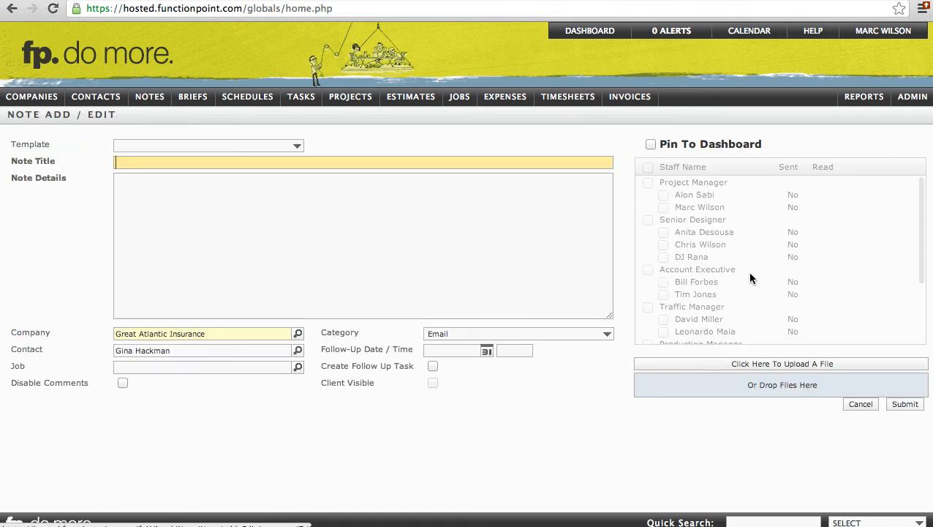
left_click(253, 348)
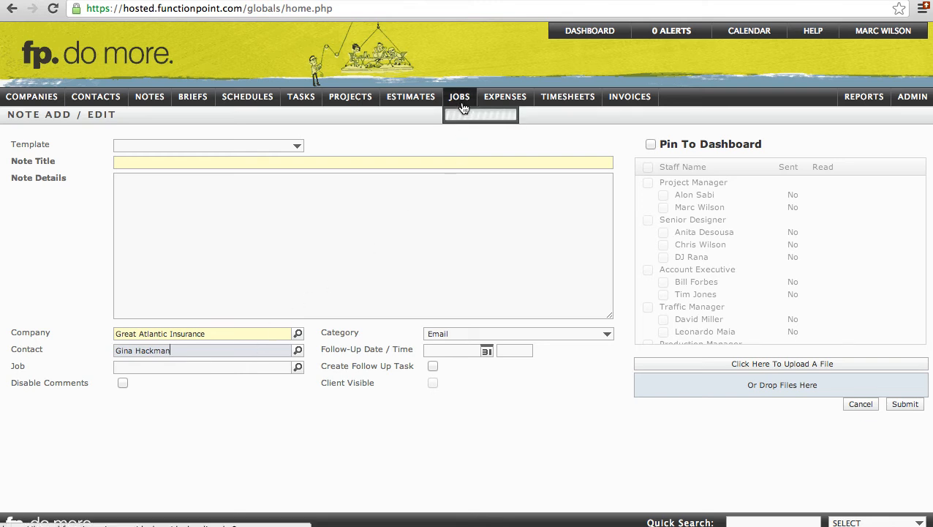
Step: Open job 30179 Corporate Website and start a note for the first contact in its contact list
mouse_move(460, 105)
mouse_move(475, 131)
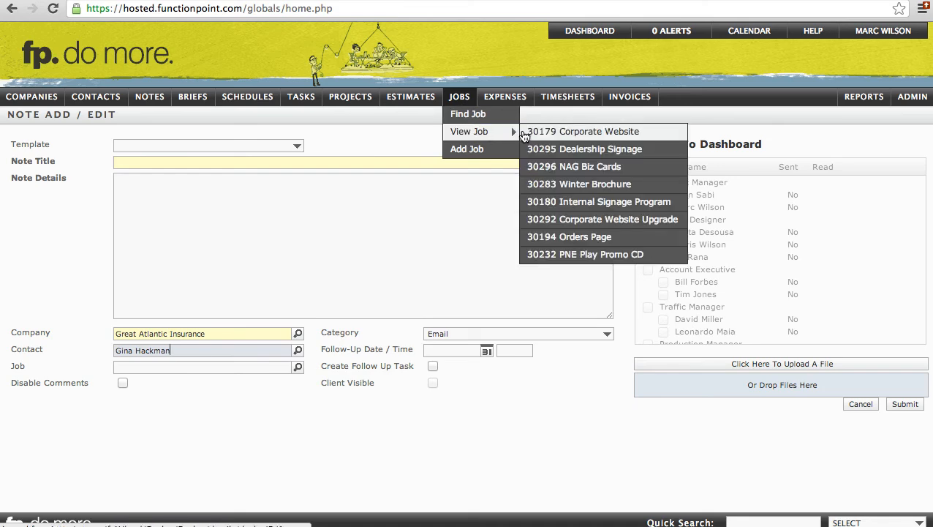
left_click(533, 134)
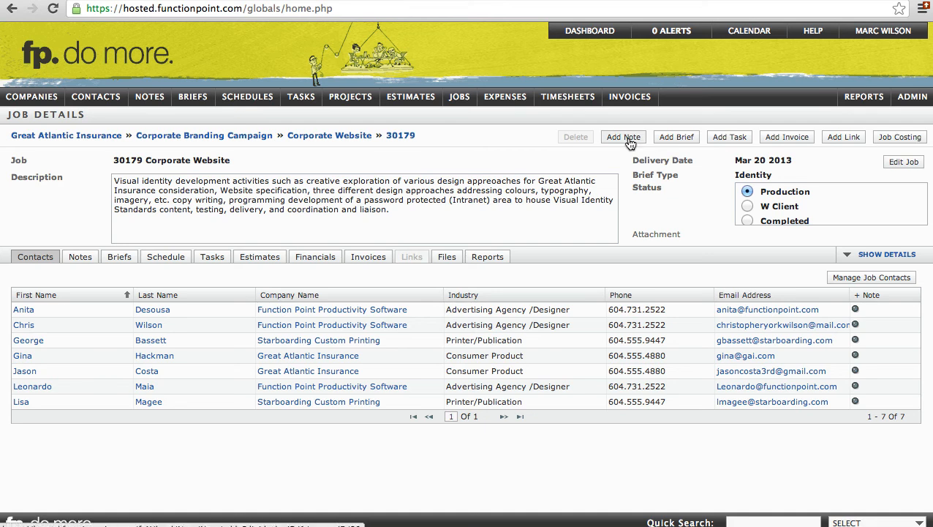
left_click(856, 311)
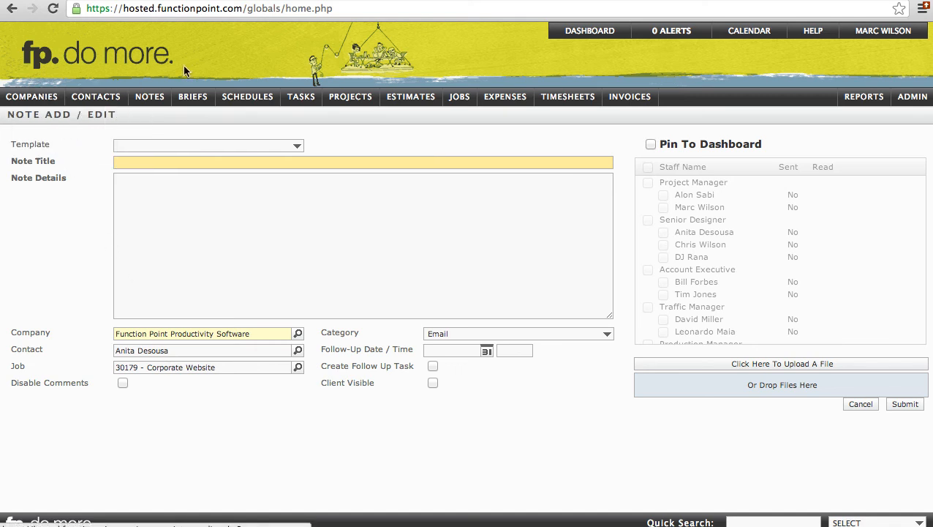
Step: Bring up the recently viewed jobs to reach job 30179 Corporate Website
mouse_move(460, 97)
mouse_move(462, 132)
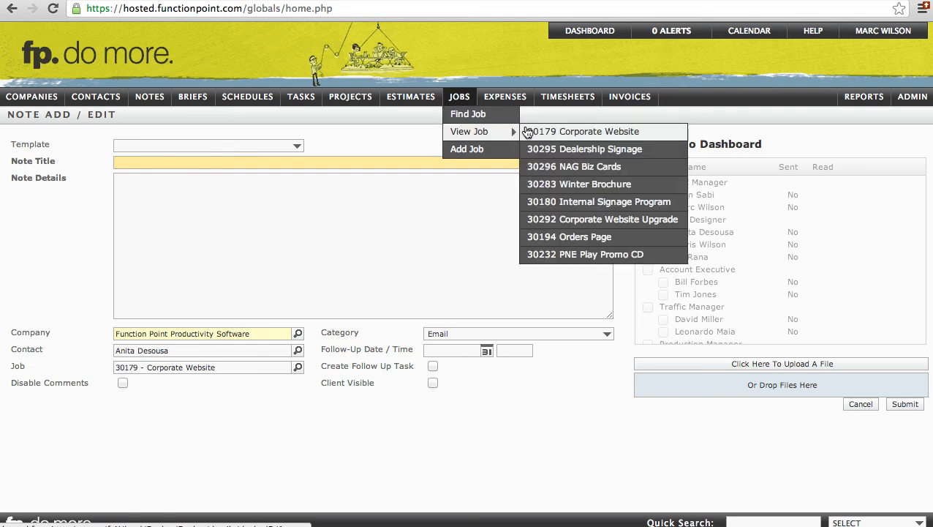